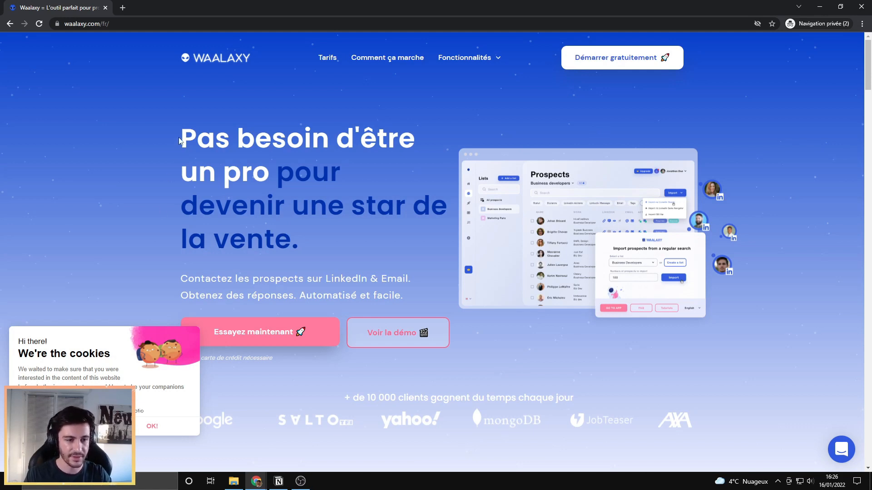
Accept the cookie notice and start the free Waalaxy sign-up.
{"action": "left_click", "coordinate": [151, 433]}
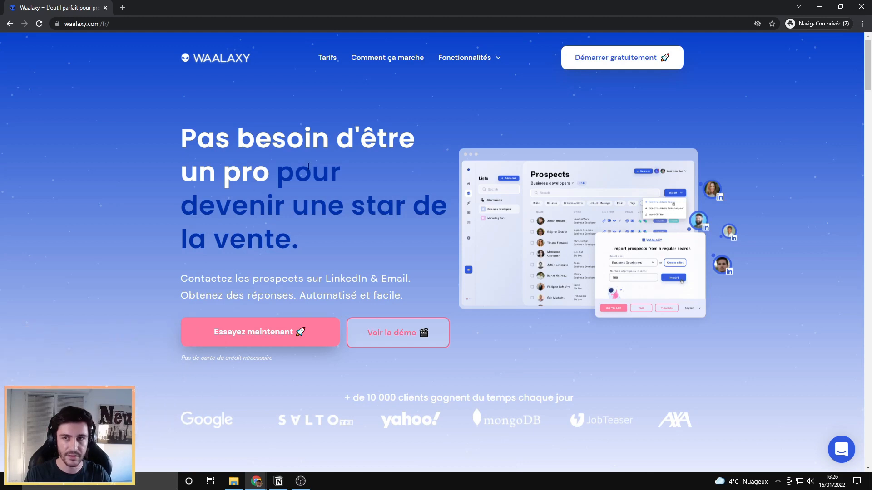
{"action": "left_click", "coordinate": [598, 61]}
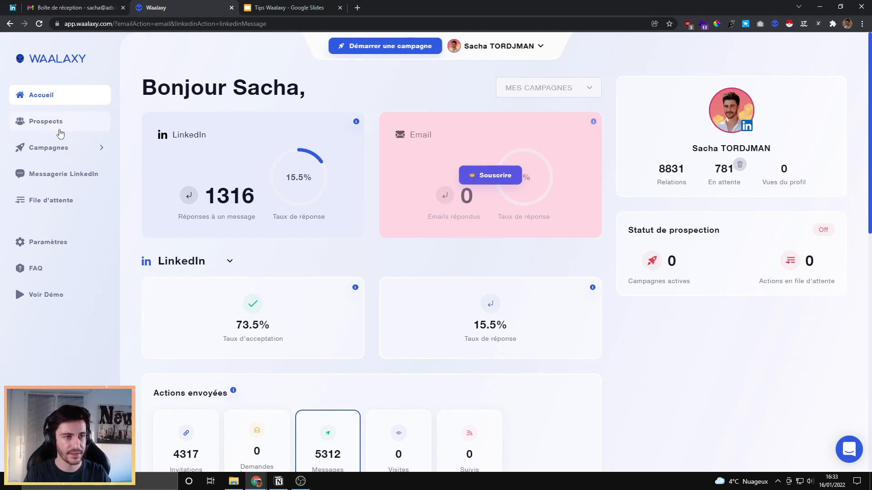
Create a new prospect list named DRH.
{"action": "left_click", "coordinate": [51, 127]}
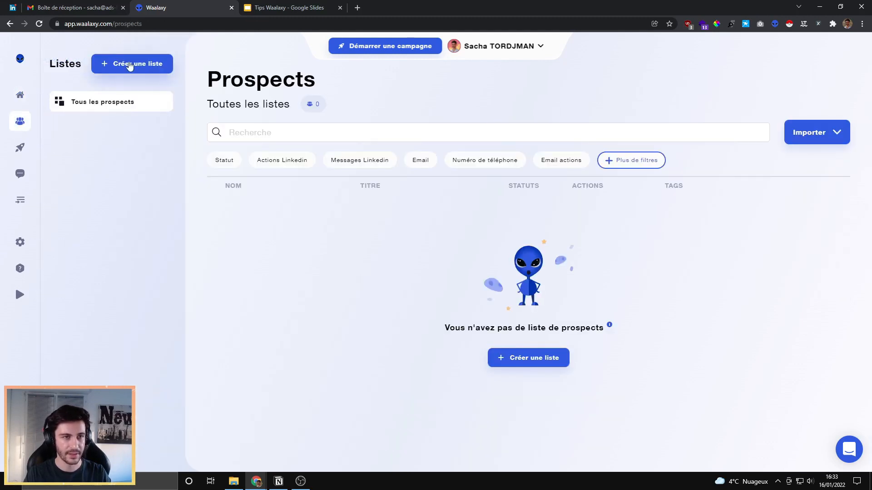
{"action": "left_click", "coordinate": [130, 65]}
{"action": "type", "text": "DRH"}
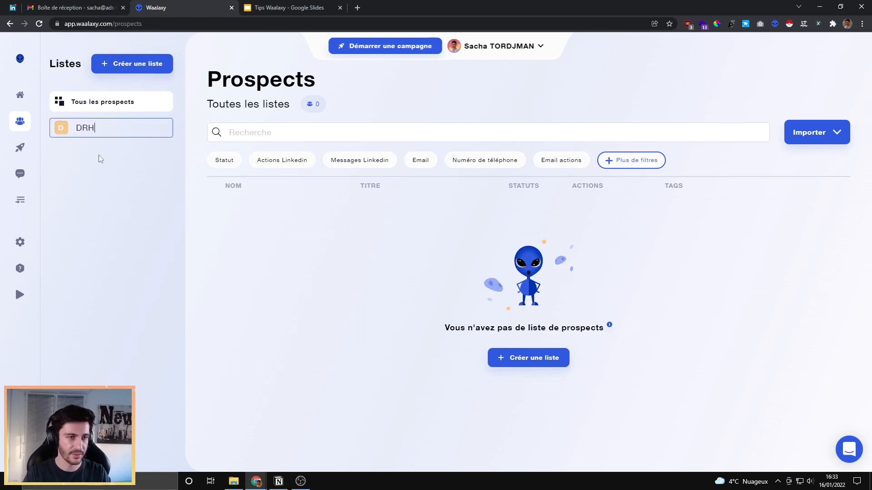
{"action": "key", "text": "Return"}
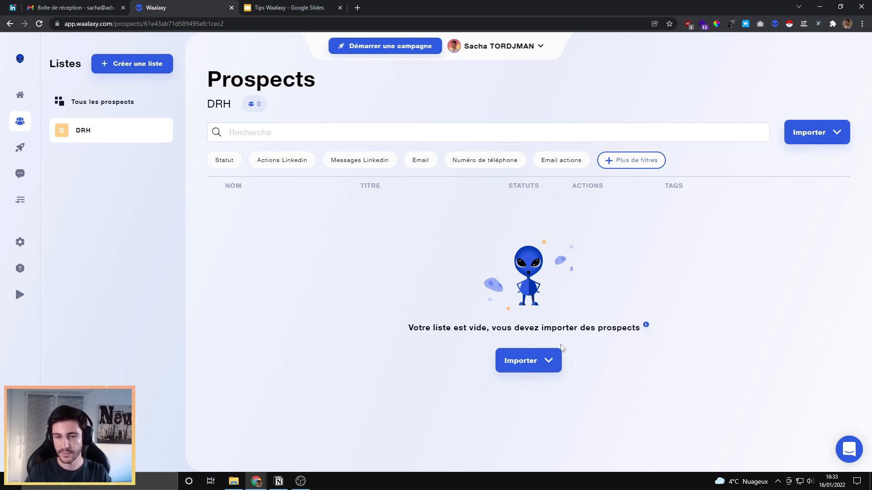
Import the LinkedIn profile URLs from tutoriel_waalaxy.csv into the DRH list.
{"action": "left_click", "coordinate": [510, 364]}
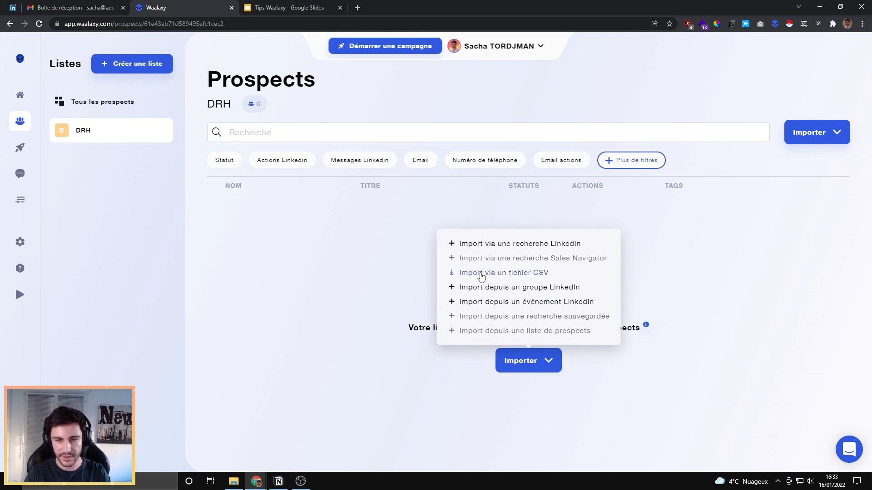
{"action": "left_click", "coordinate": [477, 273]}
{"action": "left_click_drag", "start_coordinate": [870, 400], "coordinate": [434, 261]}
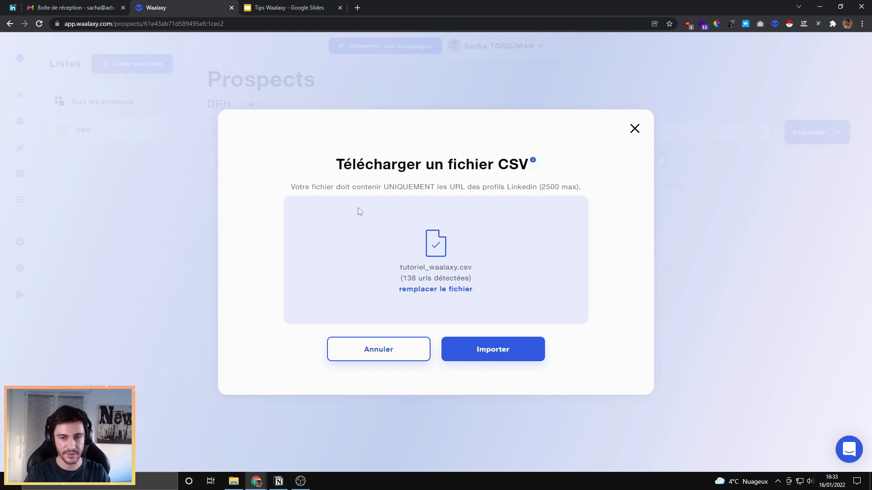
{"action": "left_click", "coordinate": [493, 353]}
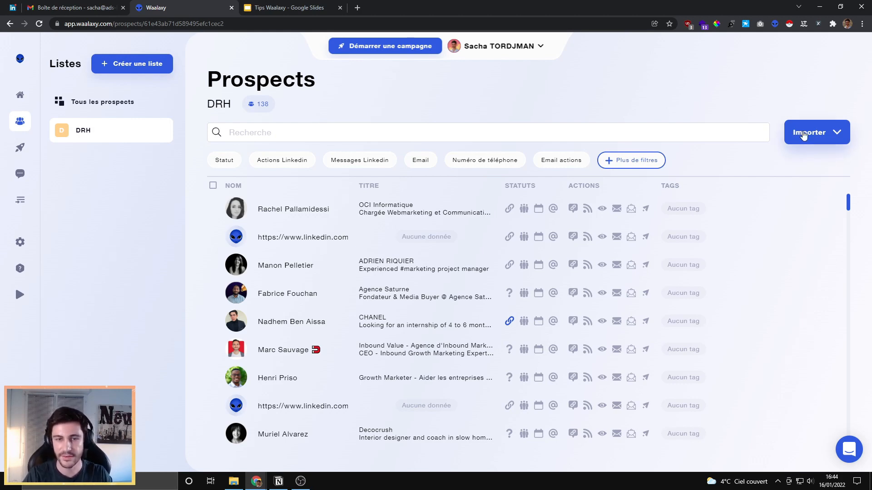
Choose to import prospects through a LinkedIn search and search people for "DRH", quotation marks included.
{"action": "left_click", "coordinate": [803, 135]}
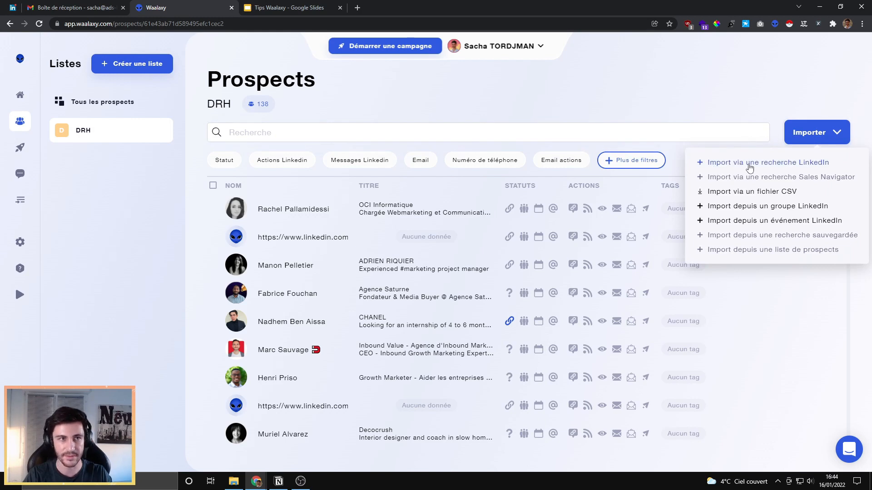
{"action": "left_click", "coordinate": [749, 166]}
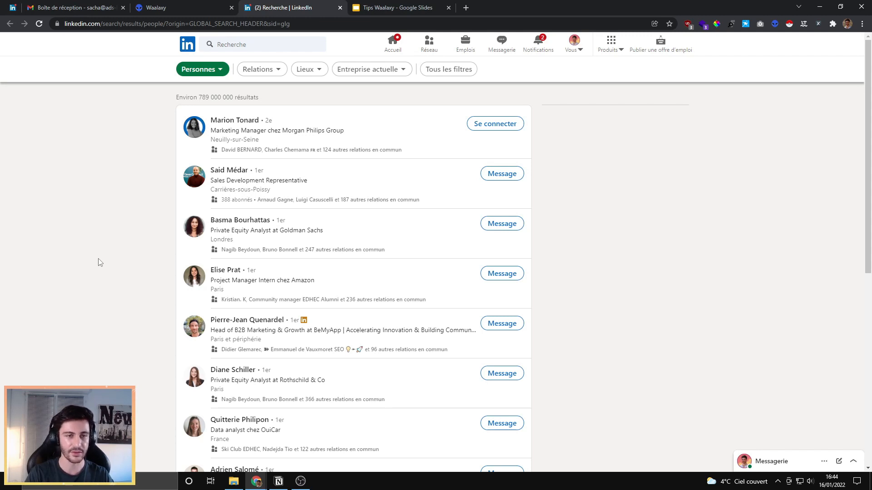
{"action": "left_click", "coordinate": [232, 45]}
{"action": "type", "text": "\"DRH\""}
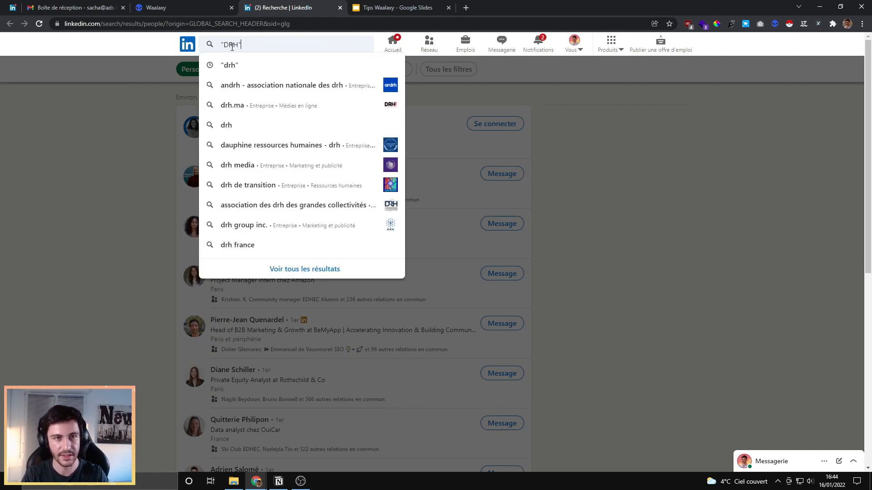
{"action": "key", "text": "Return"}
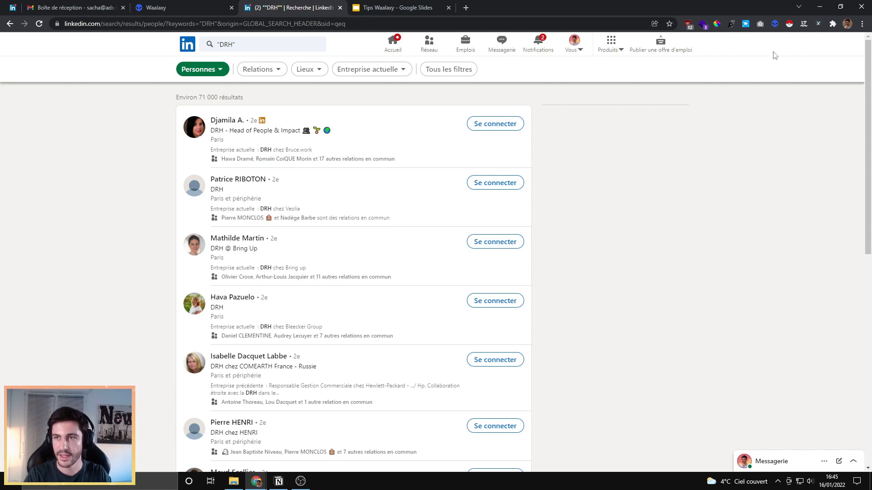
Start importing 100 prospects from the LinkedIn search results into the DRH list, and stop the running import.
{"action": "left_click", "coordinate": [775, 25]}
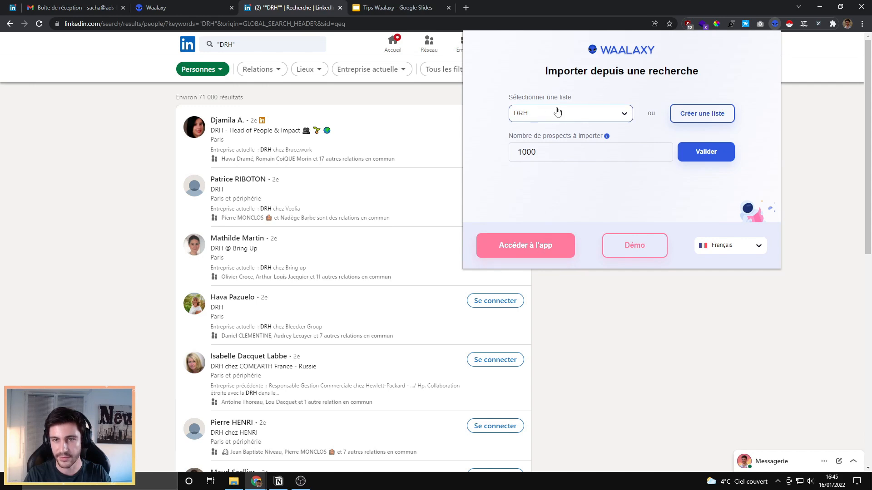
{"action": "left_click_drag", "start_coordinate": [552, 155], "coordinate": [497, 151]}
{"action": "type", "text": "1000"}
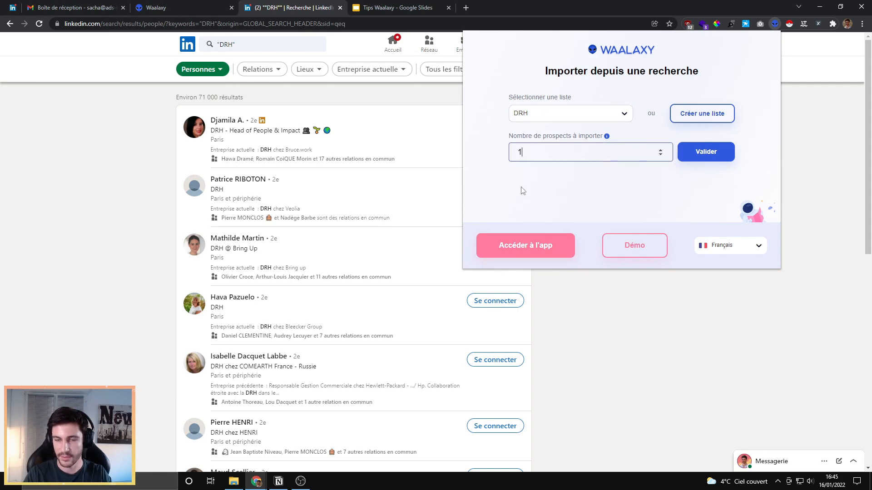
{"action": "left_click", "coordinate": [704, 151]}
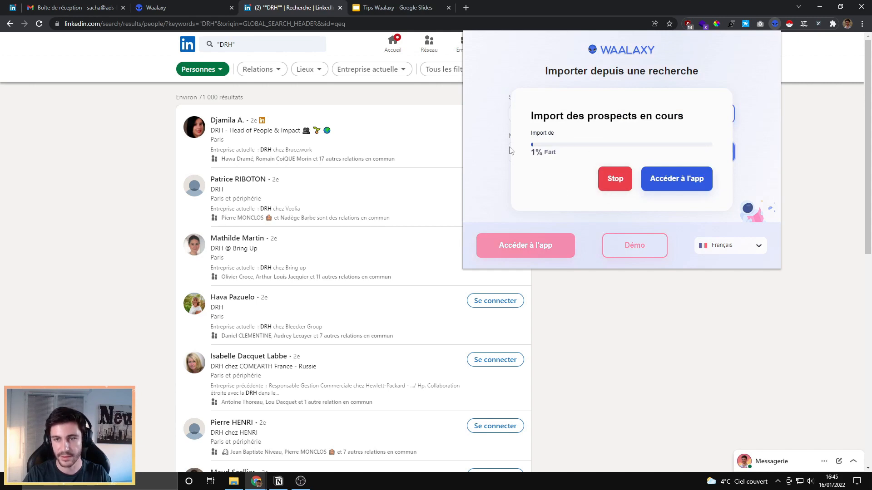
{"action": "left_click", "coordinate": [612, 183]}
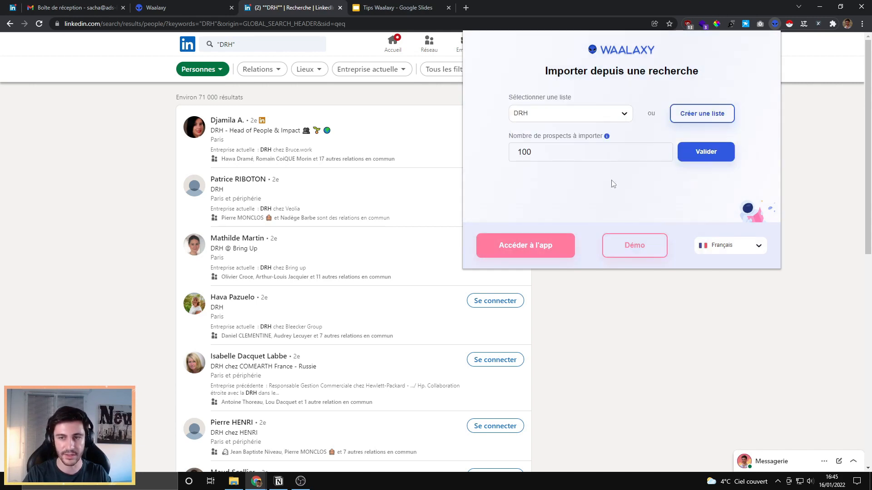
{"action": "left_click", "coordinate": [626, 315]}
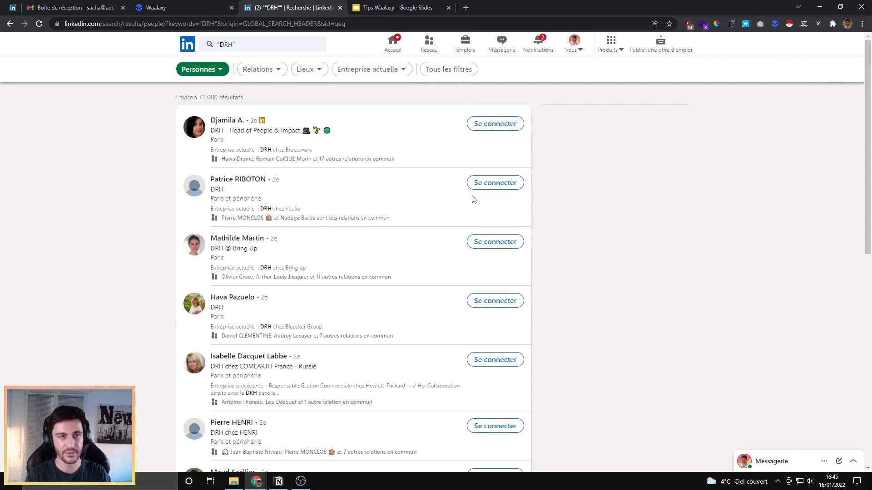
Return to Waalaxy and select the Growth Hacking group for a LinkedIn group import into the DRH list.
{"action": "left_click", "coordinate": [183, 4]}
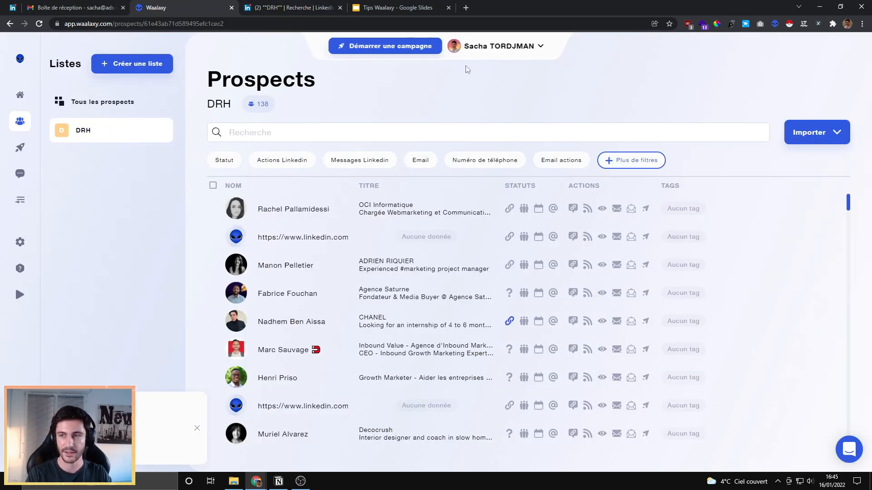
{"action": "left_click", "coordinate": [838, 137]}
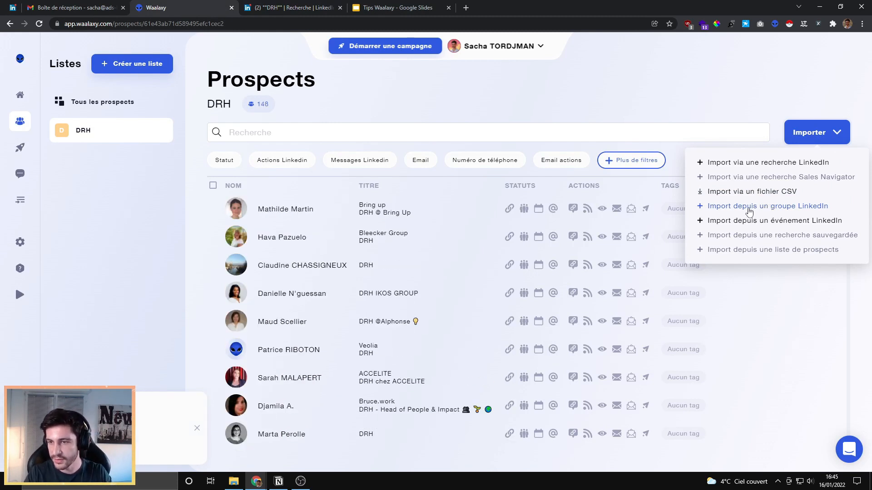
{"action": "left_click", "coordinate": [747, 210]}
{"action": "left_click", "coordinate": [424, 232]}
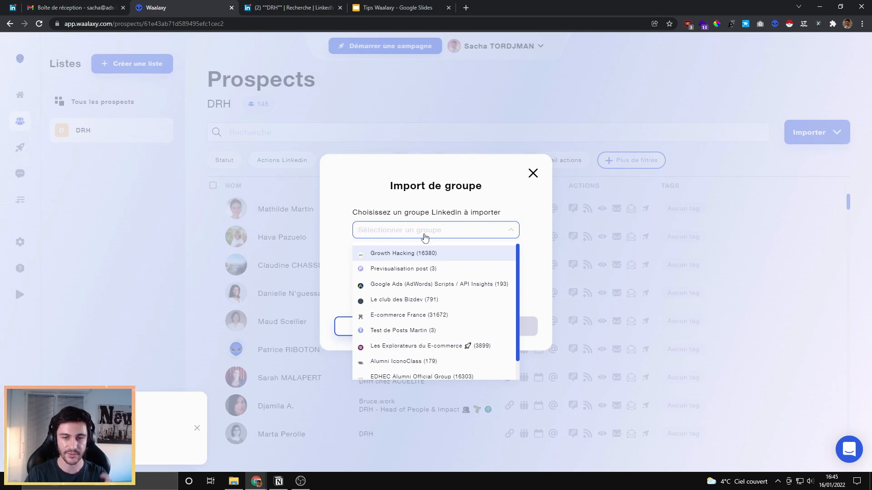
{"action": "left_click", "coordinate": [383, 253]}
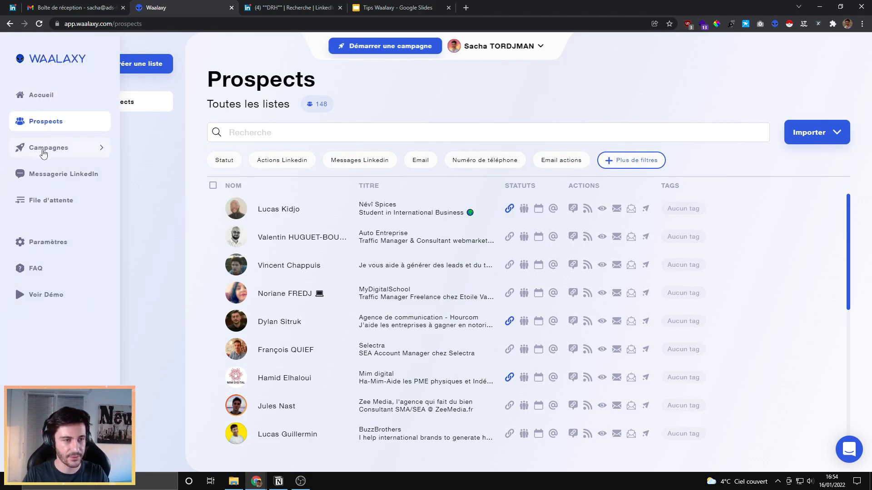
Create a new campaign using the recommended sequence Mercure (ex Sherlock) [Invitation version].
{"action": "left_click", "coordinate": [43, 153]}
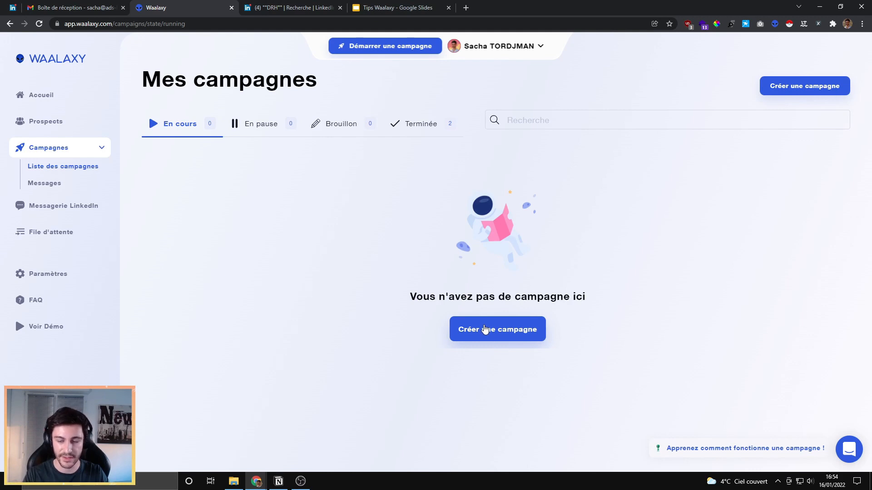
{"action": "left_click", "coordinate": [486, 330]}
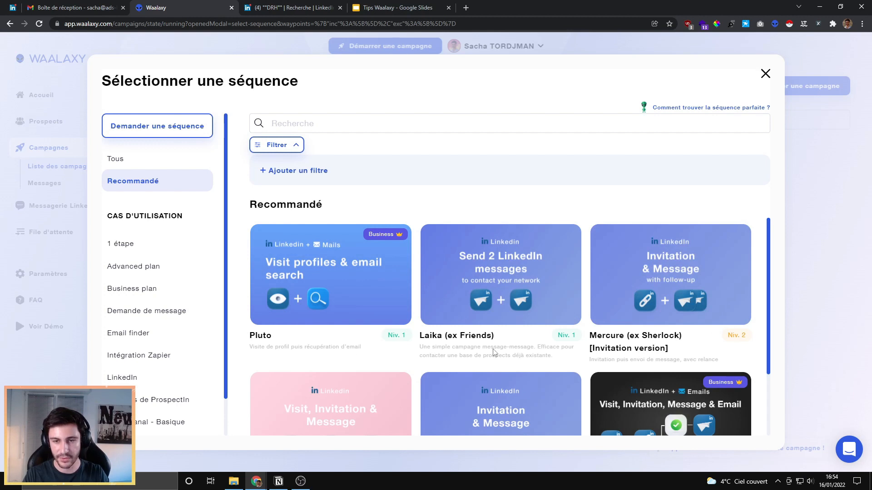
{"action": "scroll", "coordinate": [476, 345], "scroll_direction": "down", "scroll_amount": 2}
{"action": "scroll", "coordinate": [563, 318], "scroll_direction": "up", "scroll_amount": 2}
{"action": "mouse_move", "coordinate": [697, 309]}
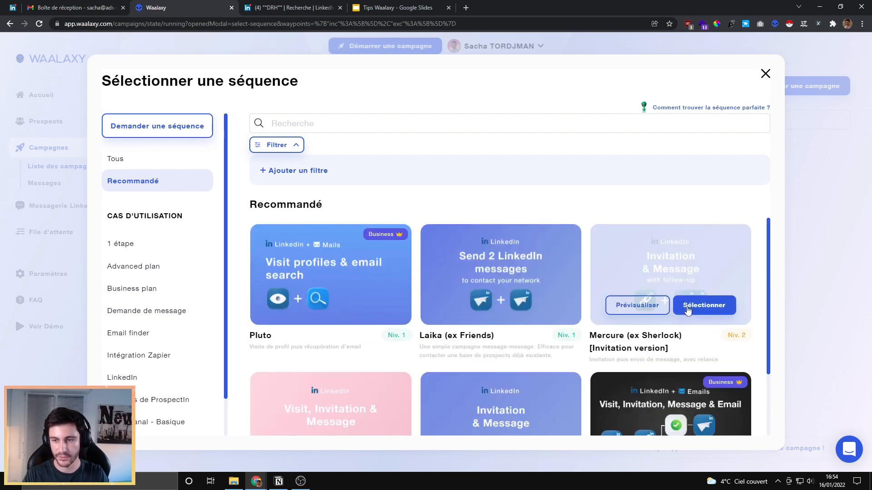
{"action": "left_click", "coordinate": [698, 310]}
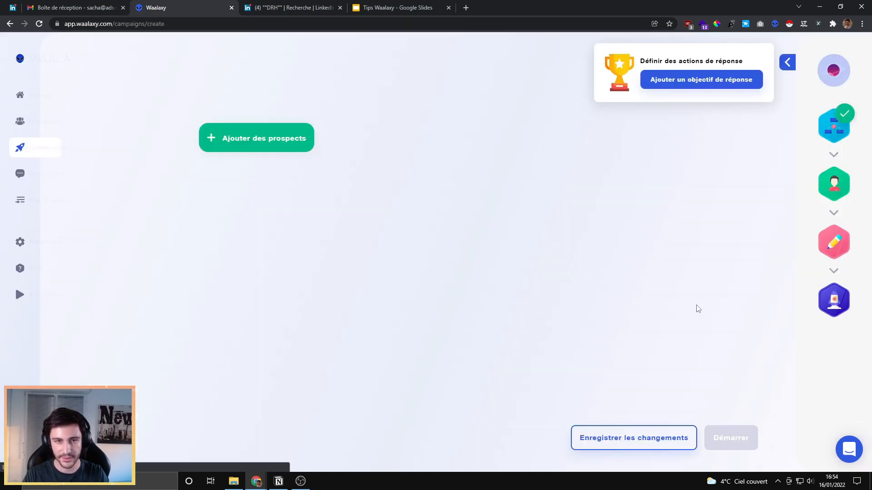
Write "Bonjour" as the note of the sequence's LinkedIn invitation and save it as a message template.
{"action": "left_click_drag", "start_coordinate": [375, 256], "coordinate": [364, 159]}
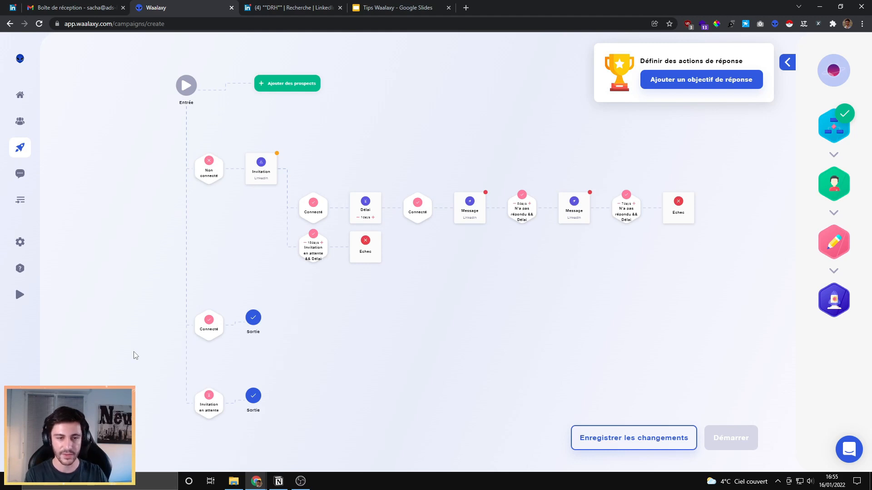
{"action": "left_click_drag", "start_coordinate": [156, 240], "coordinate": [148, 229]}
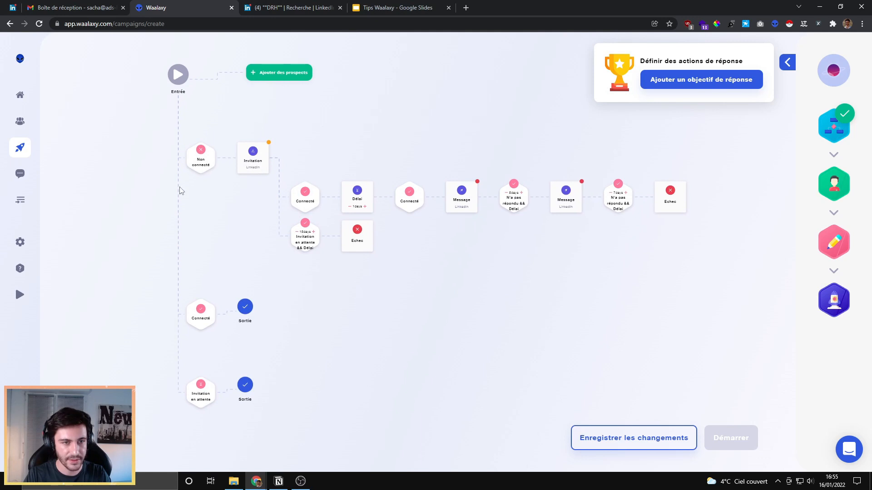
{"action": "scroll", "coordinate": [165, 224], "scroll_direction": "up", "scroll_amount": 1}
{"action": "scroll", "coordinate": [209, 219], "scroll_direction": "up", "scroll_amount": 3}
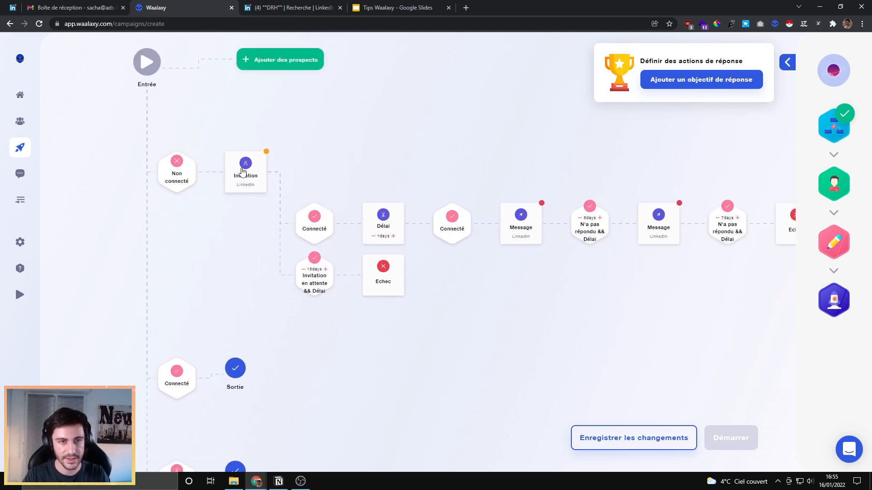
{"action": "left_click", "coordinate": [243, 172]}
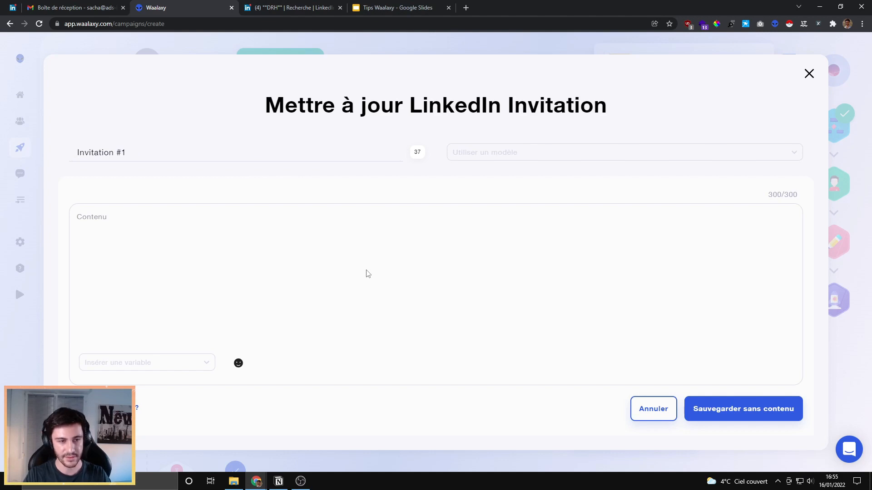
{"action": "left_click", "coordinate": [217, 232]}
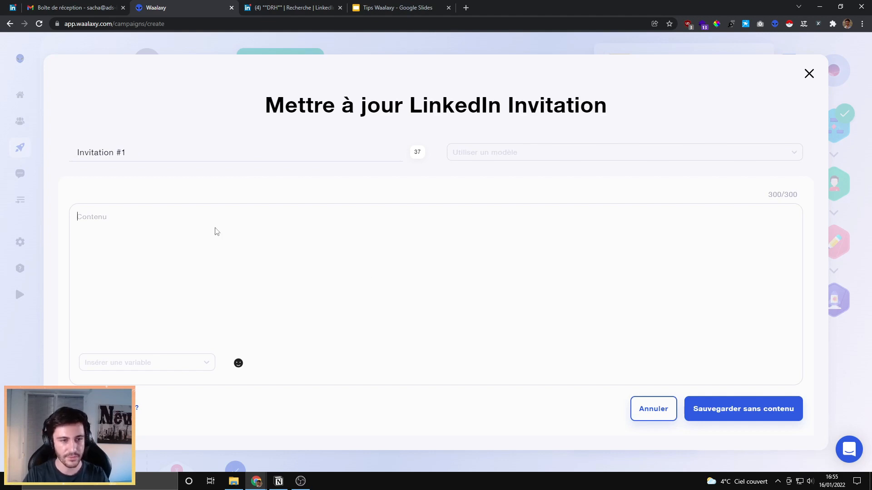
{"action": "left_click_drag", "start_coordinate": [767, 195], "coordinate": [799, 198]}
{"action": "left_click", "coordinate": [303, 235]}
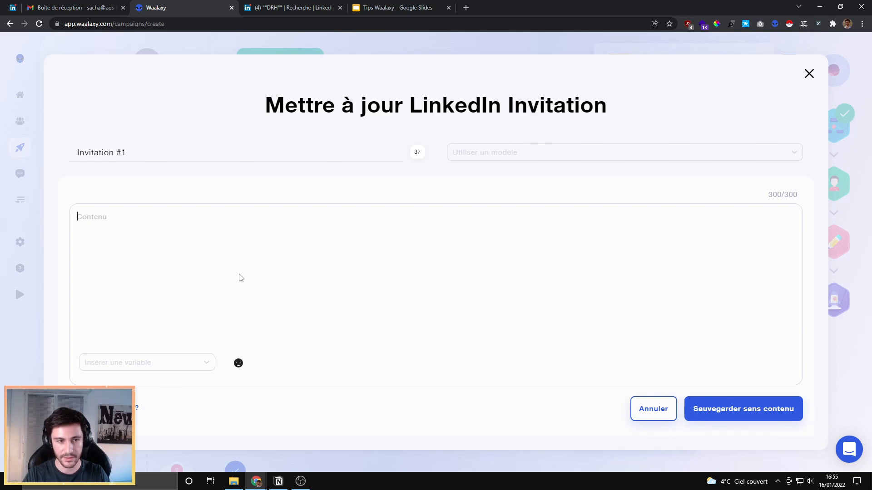
{"action": "type", "text": "Bonjour"}
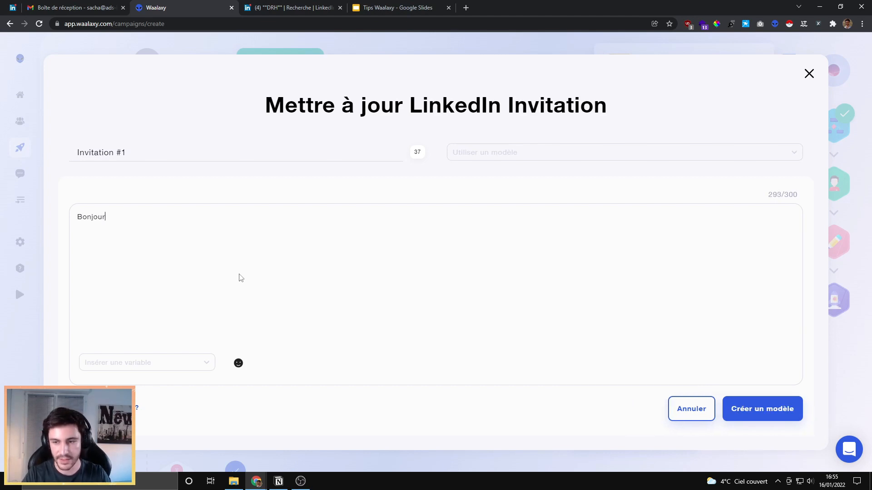
{"action": "left_click", "coordinate": [747, 409]}
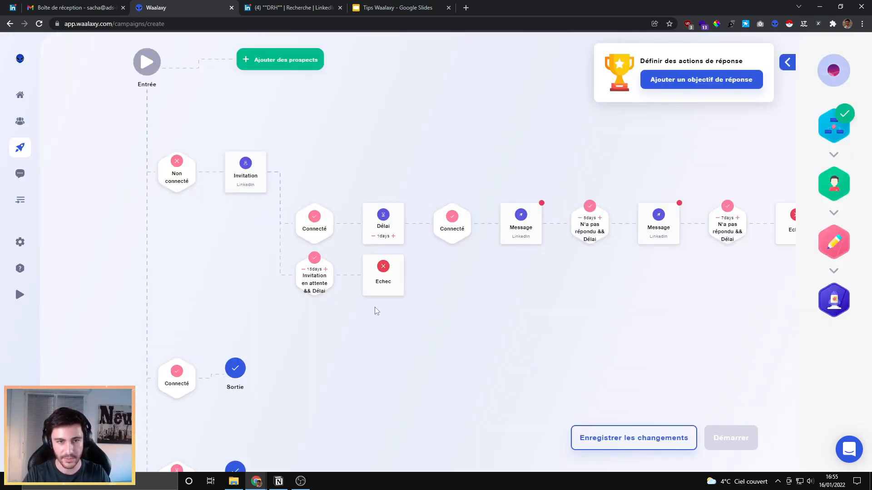
Reopen the LinkedIn invitation, select its "Bonjour" text and save the note again.
{"action": "left_click", "coordinate": [252, 176]}
{"action": "left_click_drag", "start_coordinate": [136, 221], "coordinate": [75, 217]}
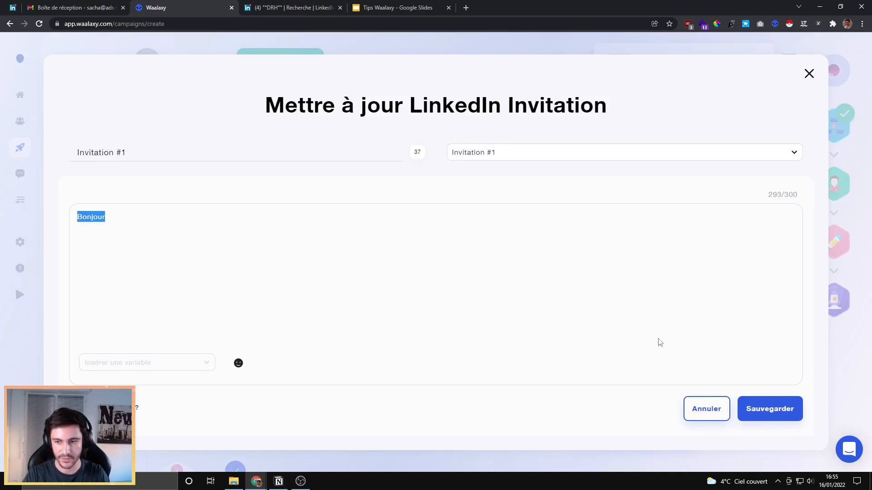
{"action": "left_click", "coordinate": [772, 408]}
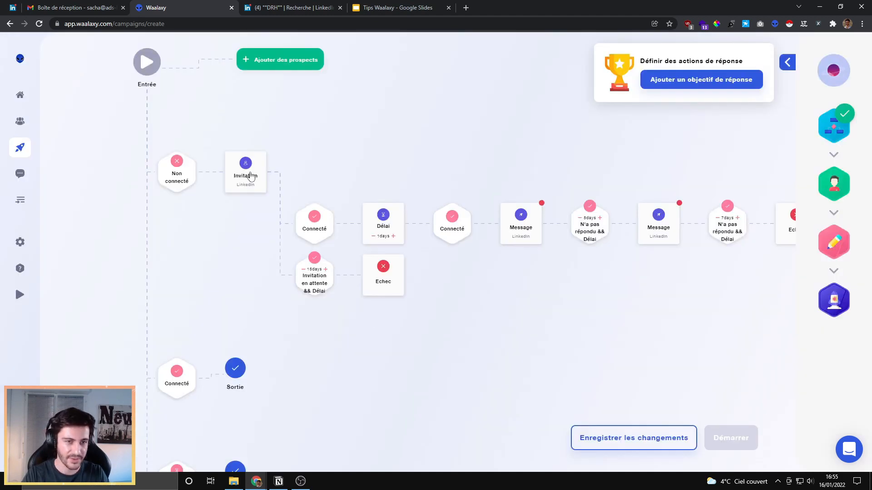
Write "Rédigez votre message" as the content of the sequence's first LinkedIn message and save it as a template.
{"action": "left_click_drag", "start_coordinate": [354, 195], "coordinate": [308, 155]}
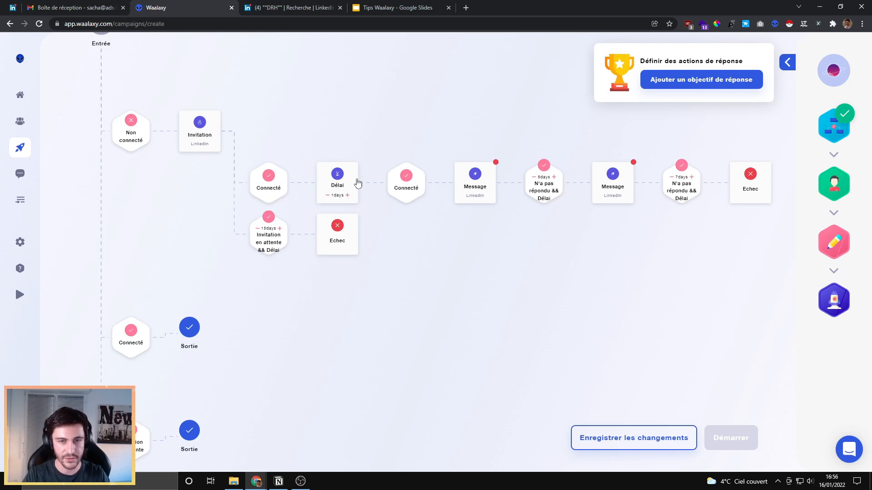
{"action": "left_click", "coordinate": [459, 179]}
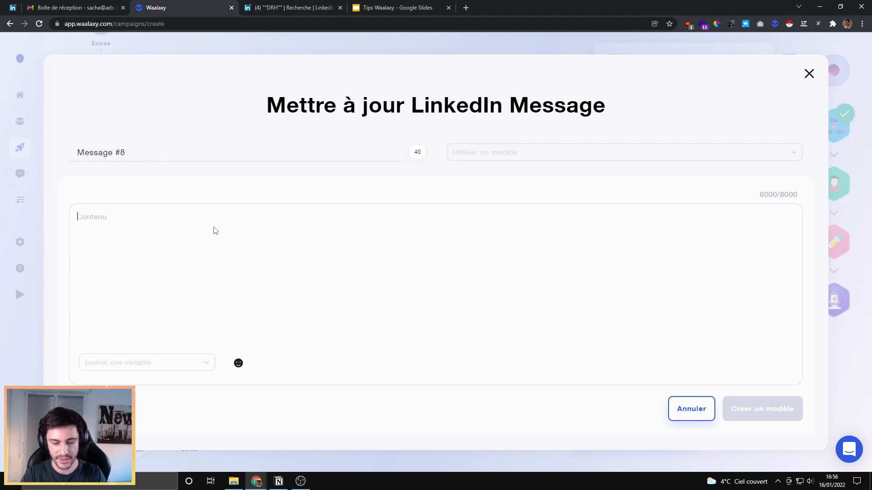
{"action": "type", "text": "Rédigez votre message"}
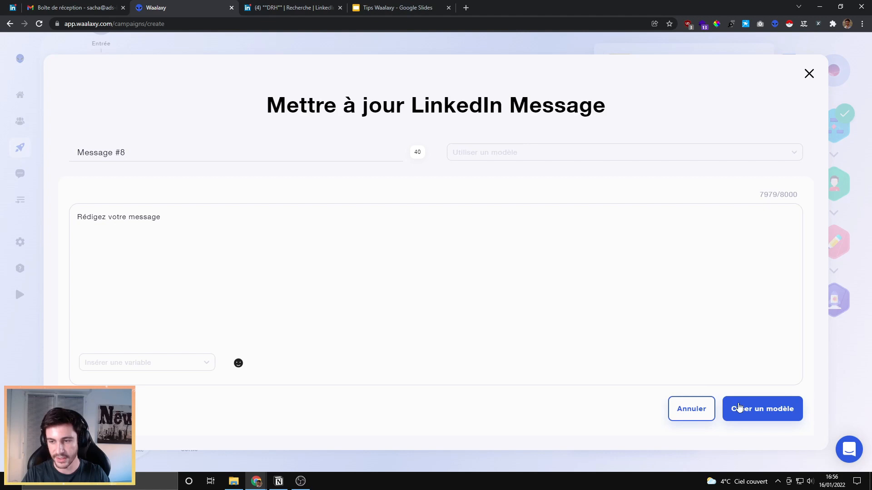
{"action": "left_click", "coordinate": [739, 408]}
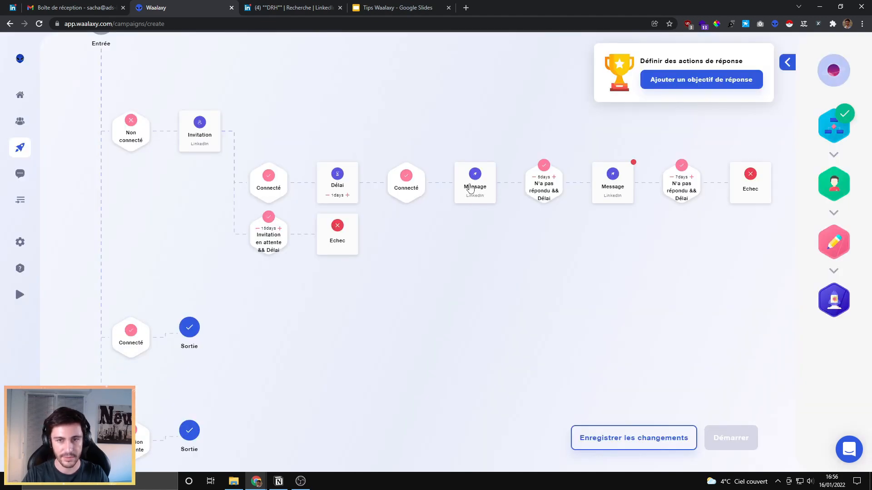
Write "Rédigez le message" as the second LinkedIn message, save it as a template, and save the campaign changes.
{"action": "left_click_drag", "start_coordinate": [516, 279], "coordinate": [378, 283]}
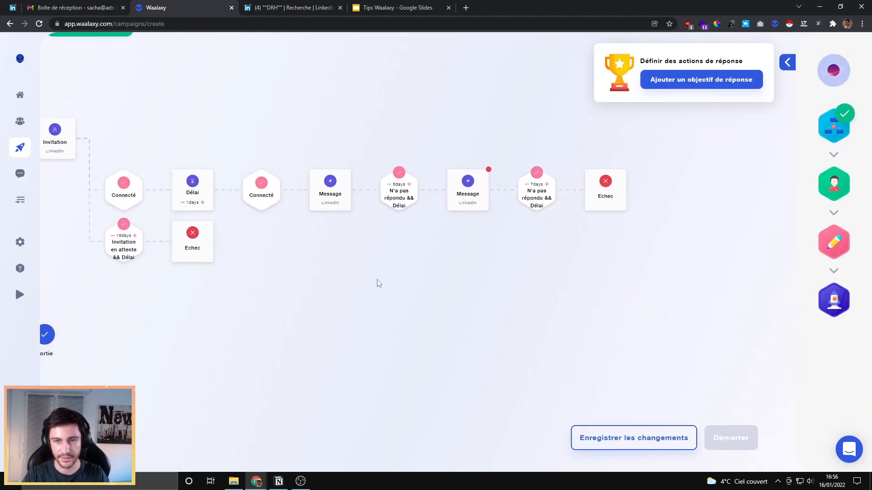
{"action": "left_click", "coordinate": [468, 188]}
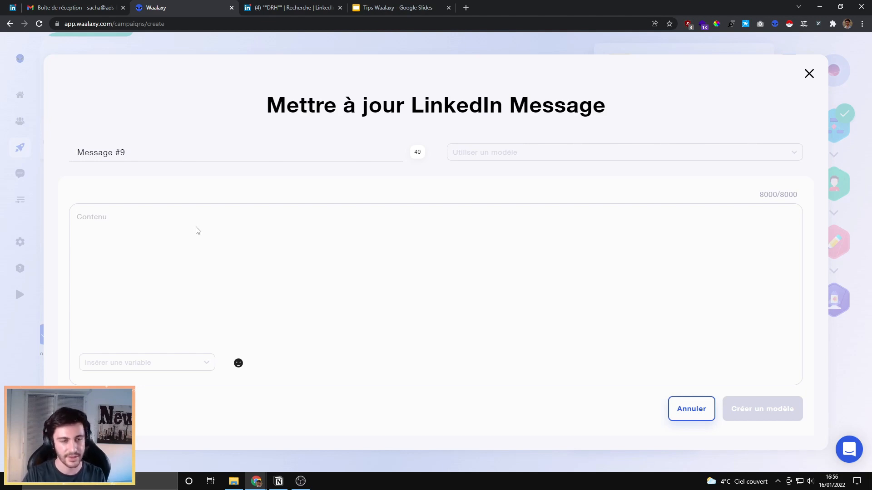
{"action": "type", "text": "Rédgiez"}
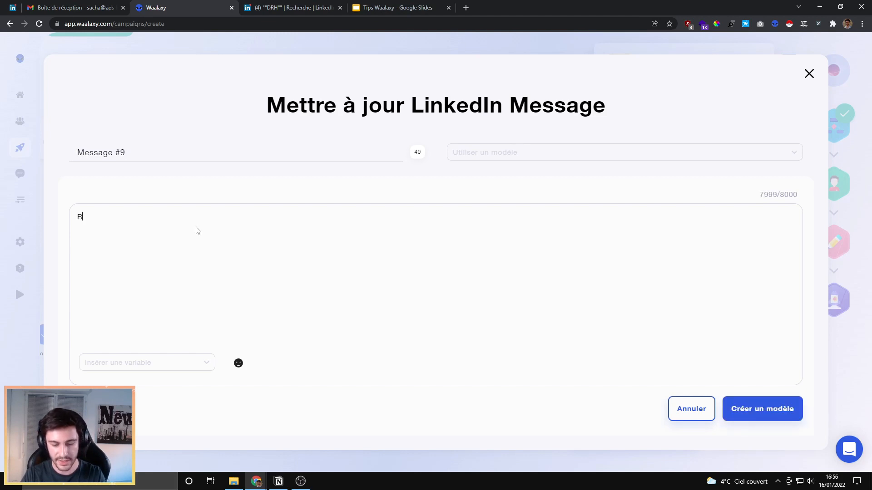
{"action": "key", "text": "BackSpace"}
{"action": "key", "text": "BackSpace"}
{"action": "key", "text": "BackSpace"}
{"action": "key", "text": "BackSpace"}
{"action": "type", "text": "igez le message"}
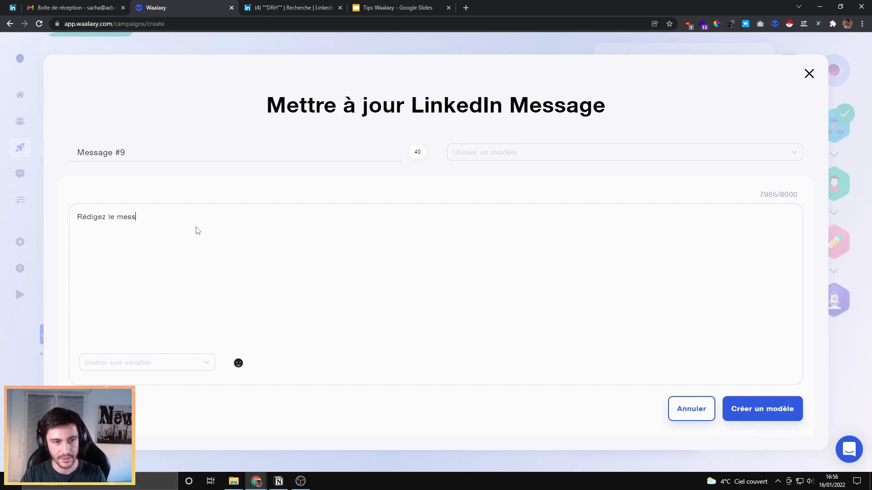
{"action": "left_click", "coordinate": [687, 397]}
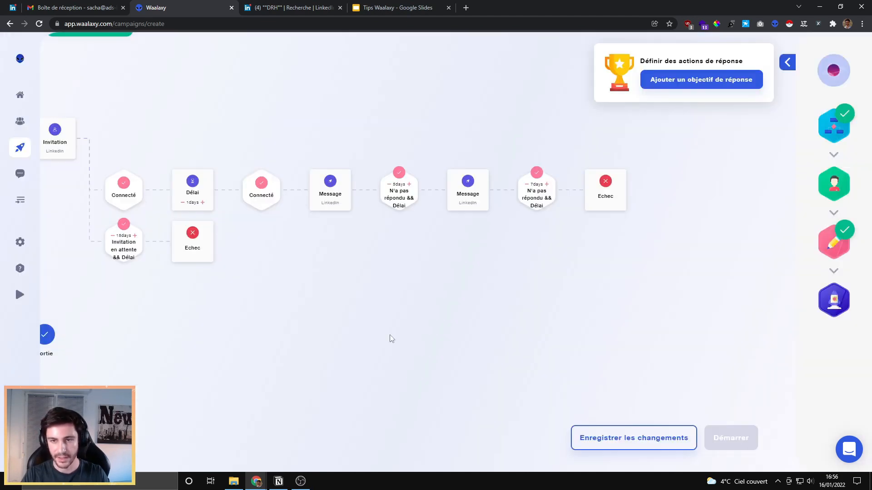
{"action": "left_click", "coordinate": [616, 440]}
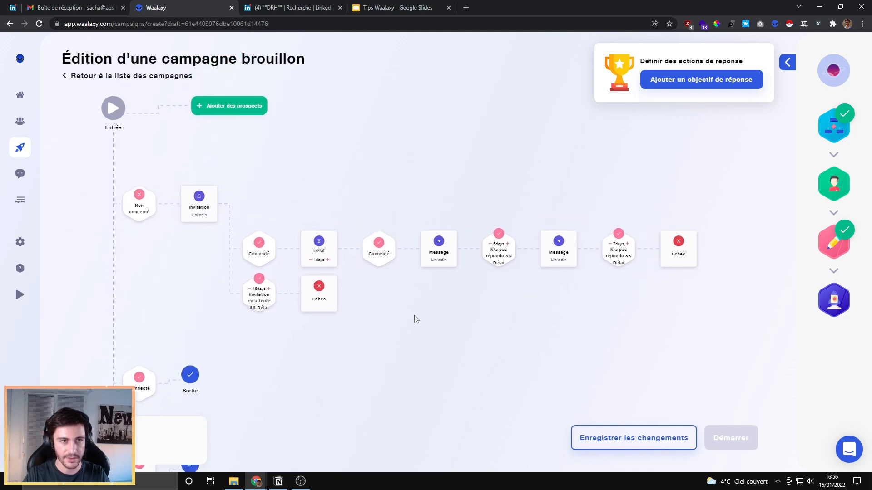
Choose the DRH list as prospect source, filter it by the status "Pas connecté" and select all matching prospects to add.
{"action": "left_click", "coordinate": [303, 114]}
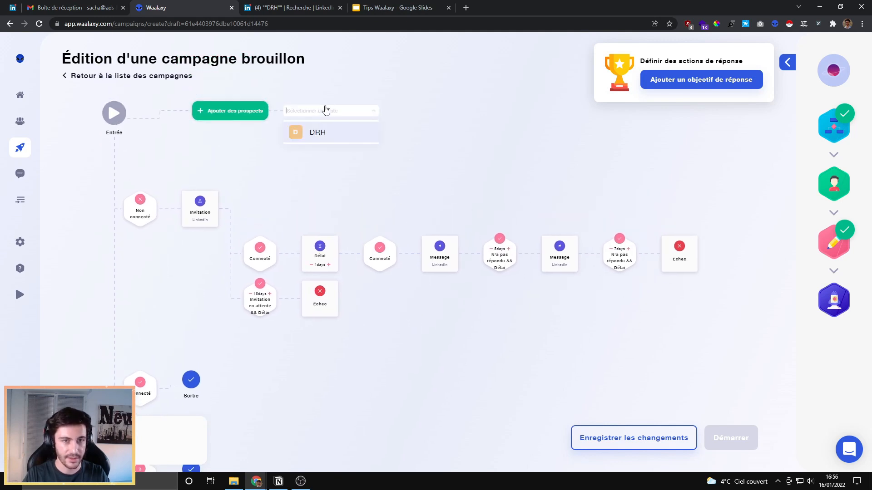
{"action": "left_click", "coordinate": [317, 136]}
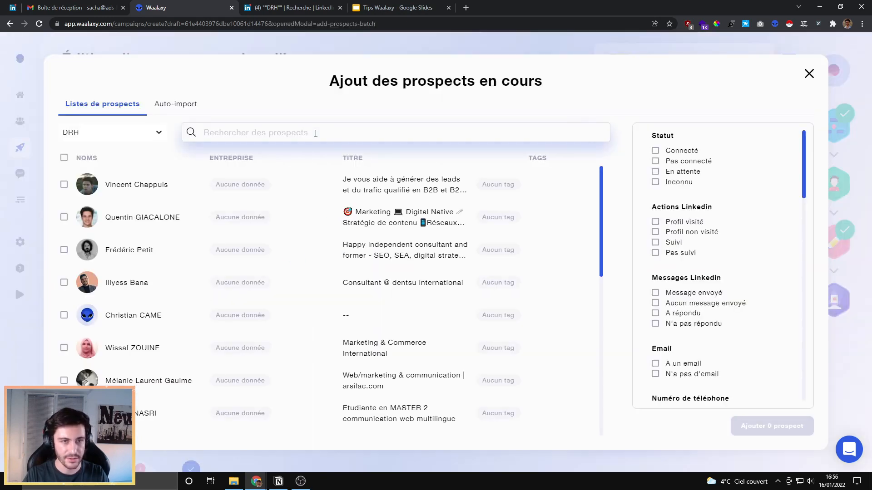
{"action": "left_click", "coordinate": [64, 159]}
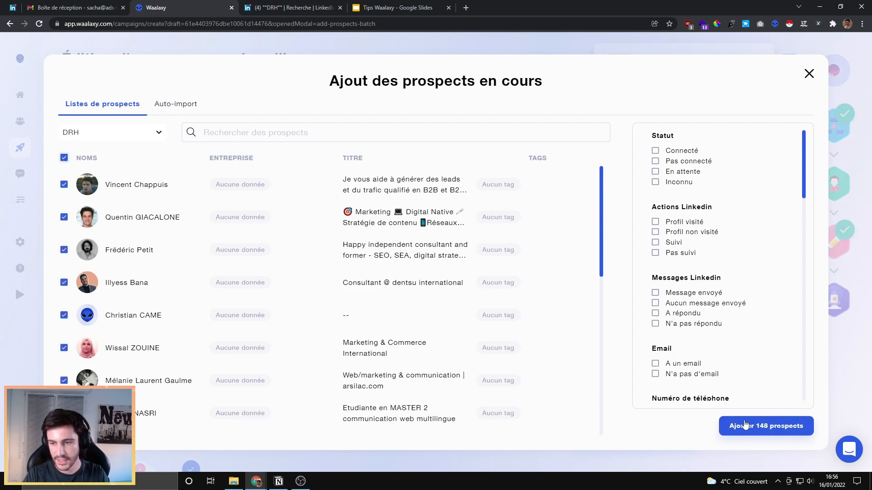
{"action": "left_click", "coordinate": [656, 162]}
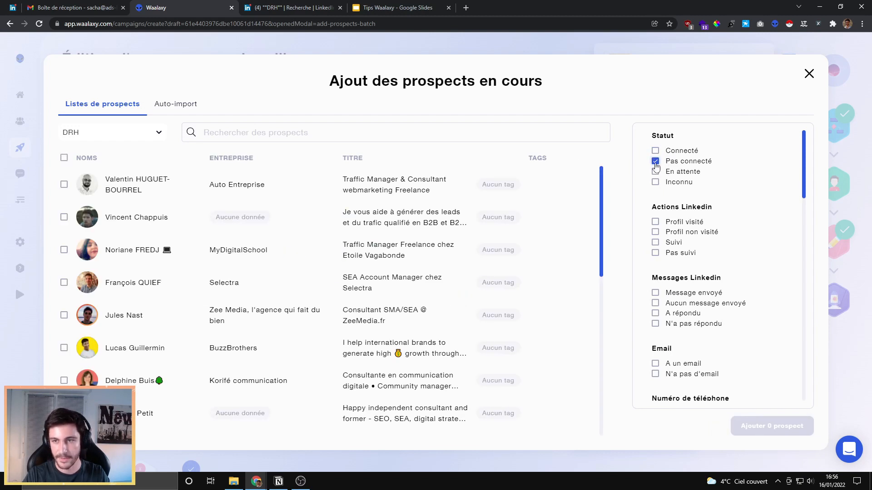
{"action": "left_click", "coordinate": [65, 158]}
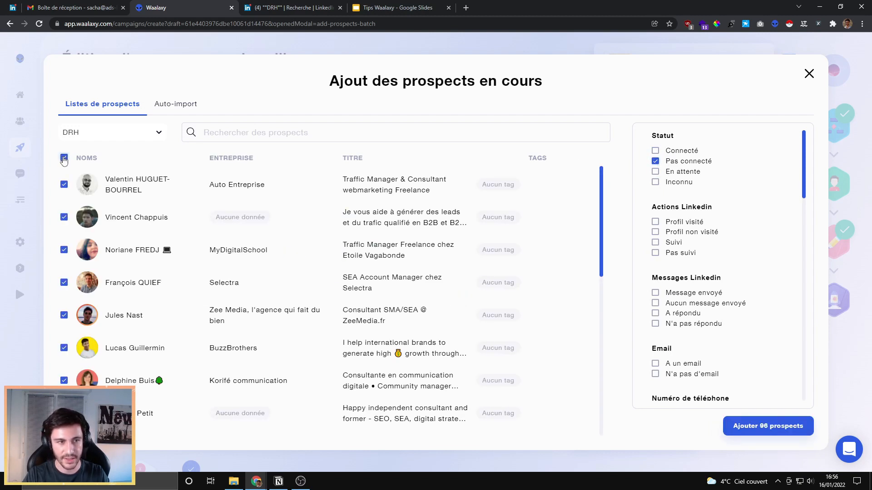
{"action": "left_click", "coordinate": [772, 426]}
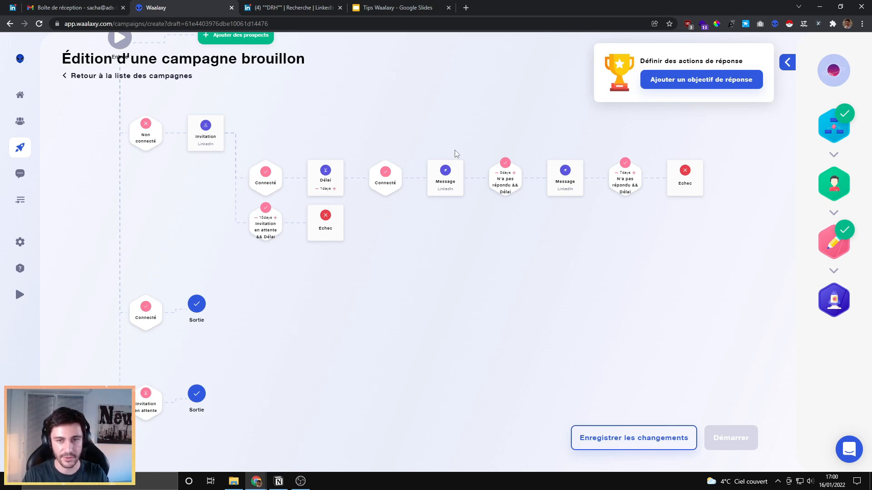
Replace the first LinkedIn message's content with the greeting "Bonjour {{firstName}}," using the first-name variable.
{"action": "left_click", "coordinate": [445, 182]}
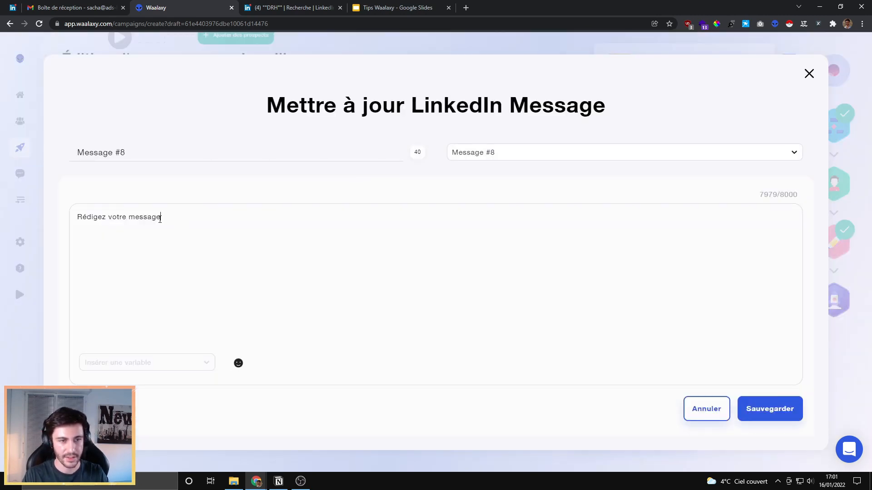
{"action": "key", "text": "ctrl+a"}
{"action": "key", "text": "BackSpace"}
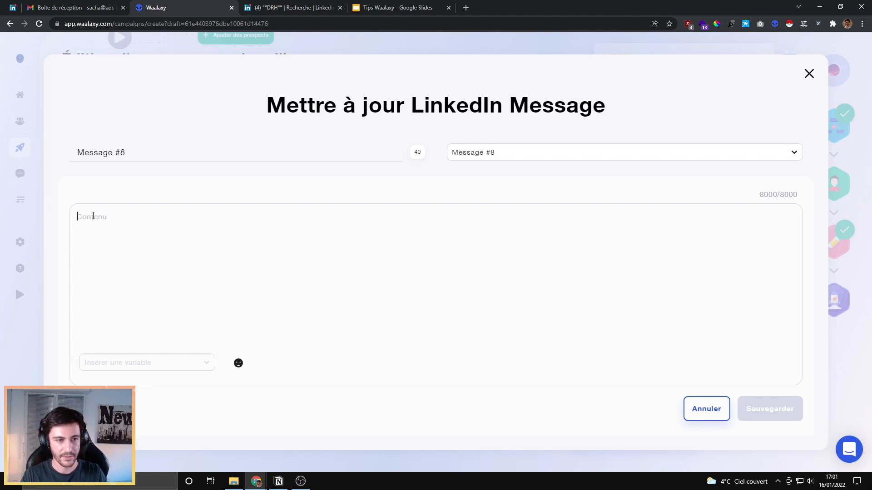
{"action": "type", "text": "Bonjour"}
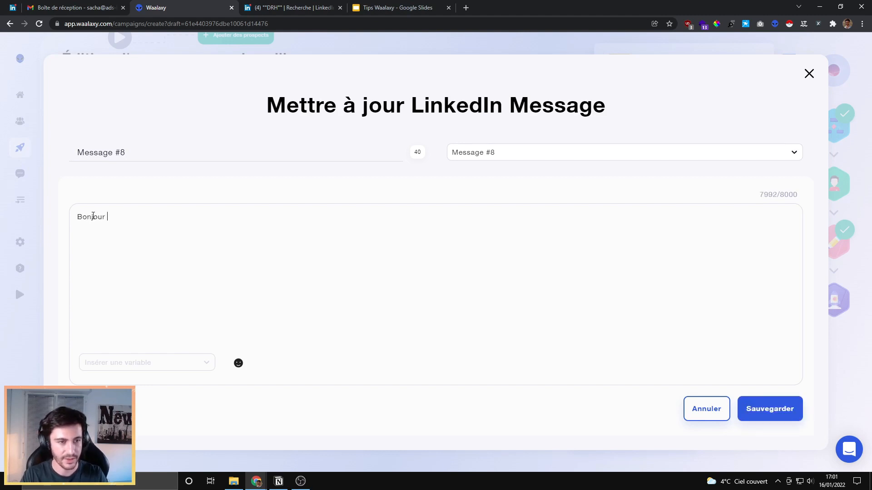
{"action": "left_click", "coordinate": [144, 363]}
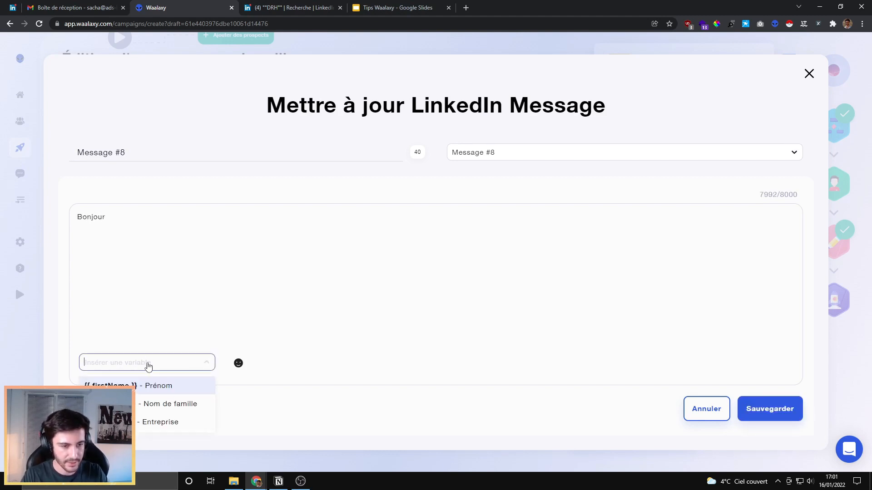
{"action": "left_click", "coordinate": [171, 388]}
{"action": "type", "text": ","}
{"action": "key", "text": "Return"}
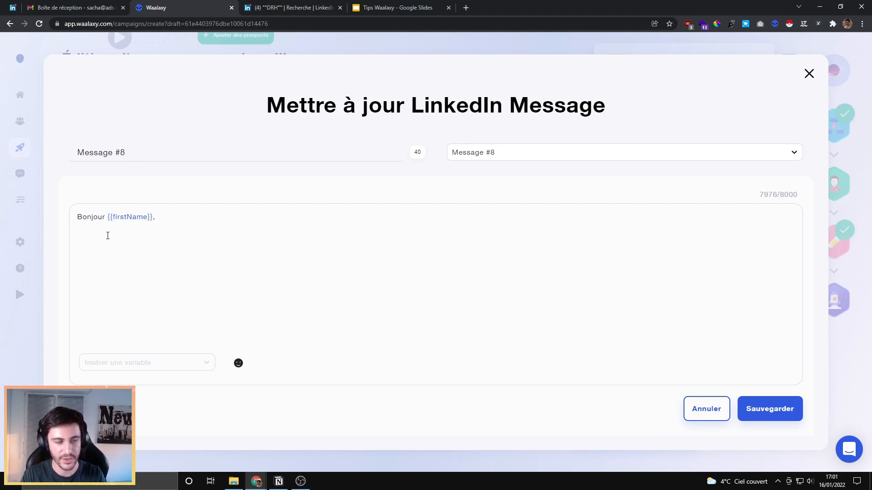
Add the line "J'ai vu que vous étiez DRH de" below the greeting, followed by the company variable.
{"action": "type", "text": "J'ai v"}
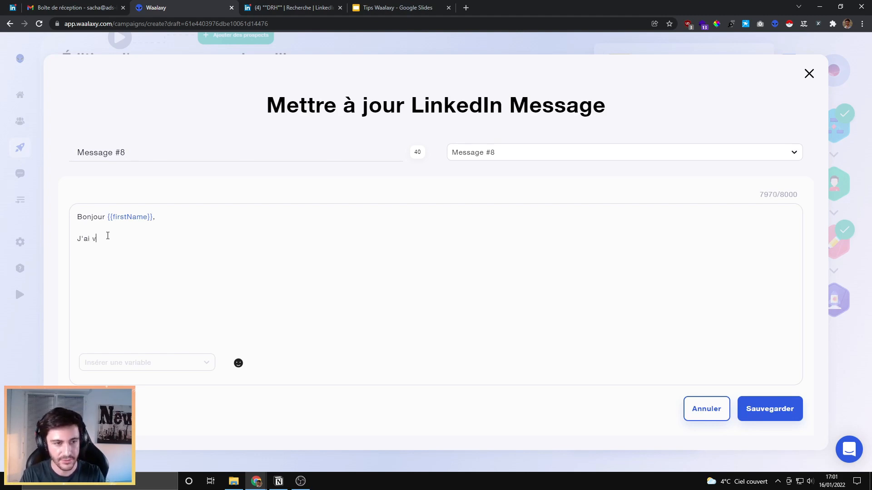
{"action": "type", "text": "u que vous étiez DRH de"}
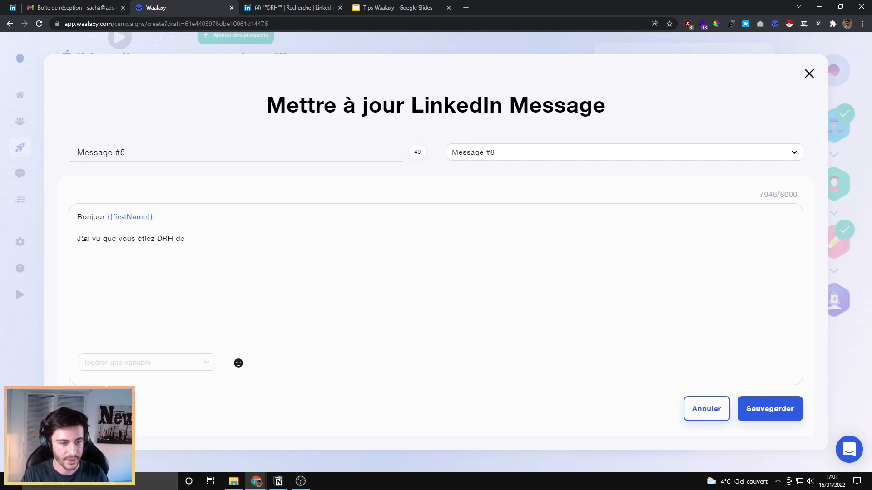
{"action": "left_click", "coordinate": [127, 362]}
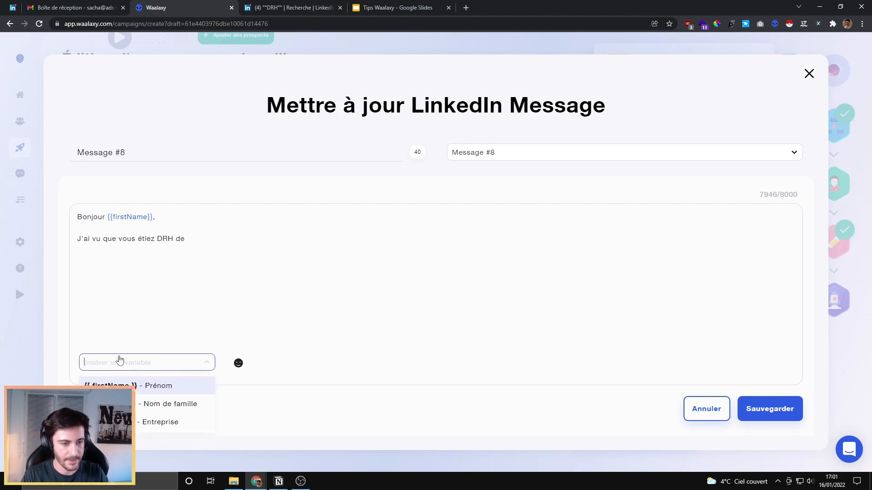
{"action": "left_click", "coordinate": [163, 422]}
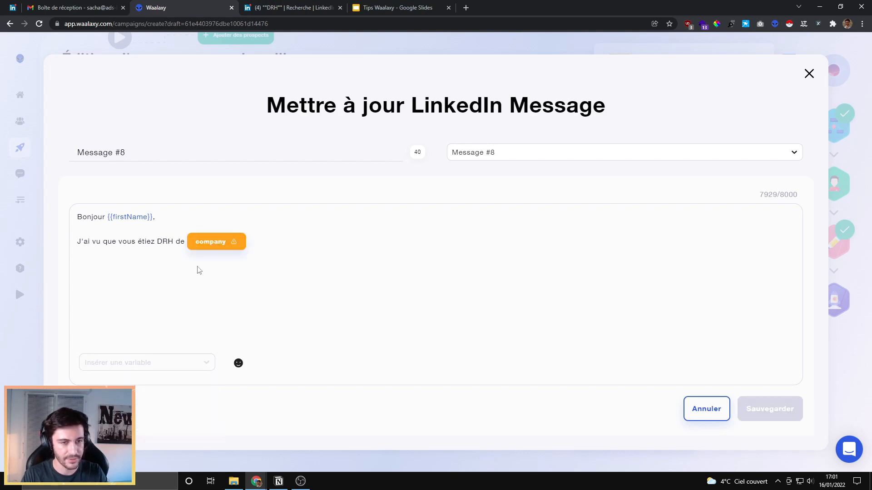
Set the company variable's replacement text to "votre entreprise".
{"action": "left_click", "coordinate": [226, 245]}
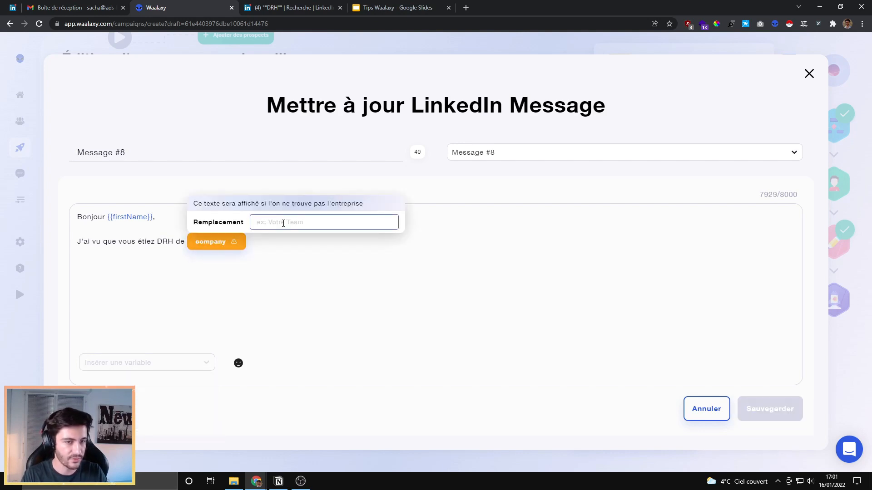
{"action": "type", "text": "votre entreprise"}
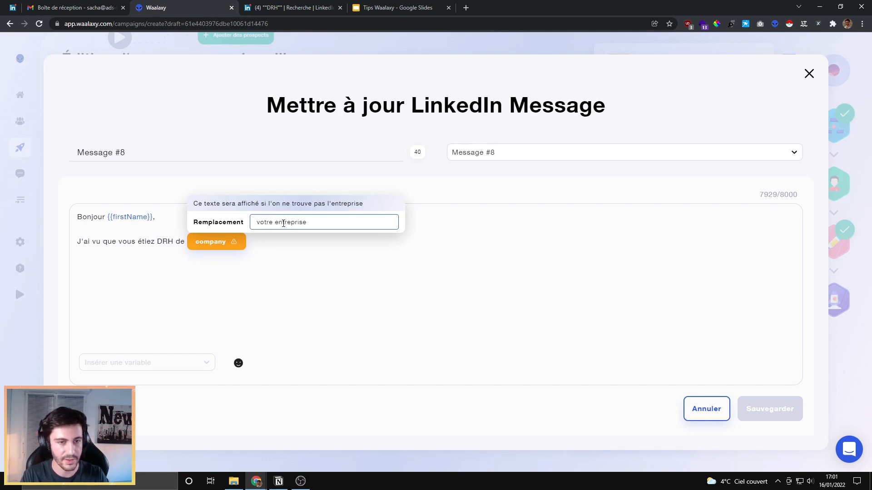
{"action": "key", "text": "Return"}
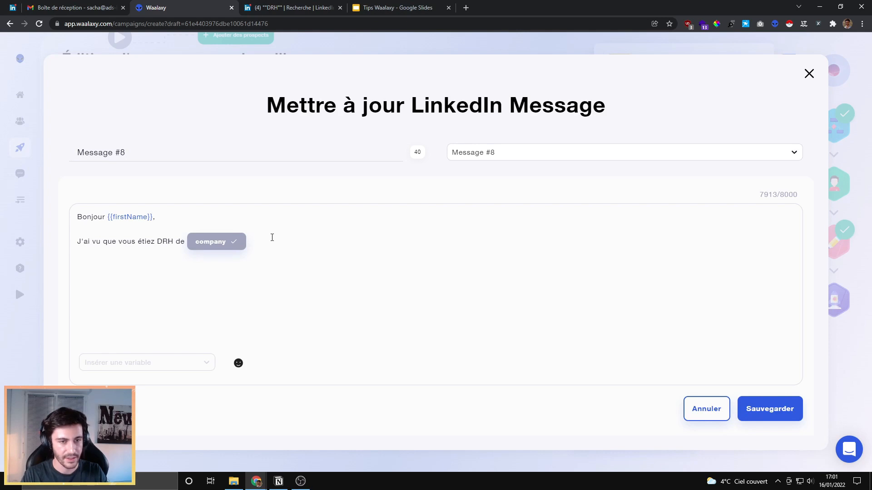